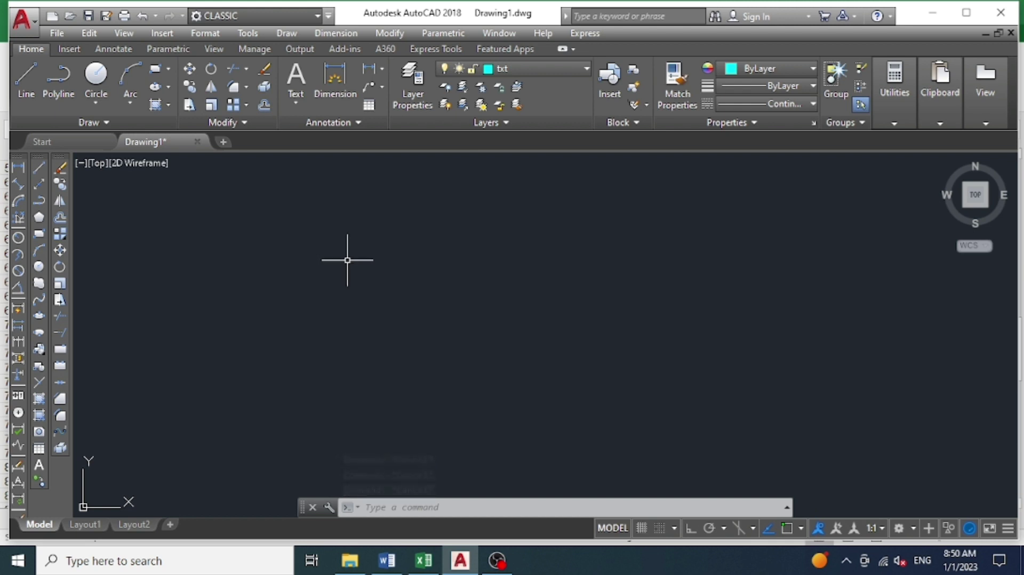
Step: Show the Excel profile sheet from row 1 and clear the pending column F copy
{"action": "left_click", "coordinate": [422, 560]}
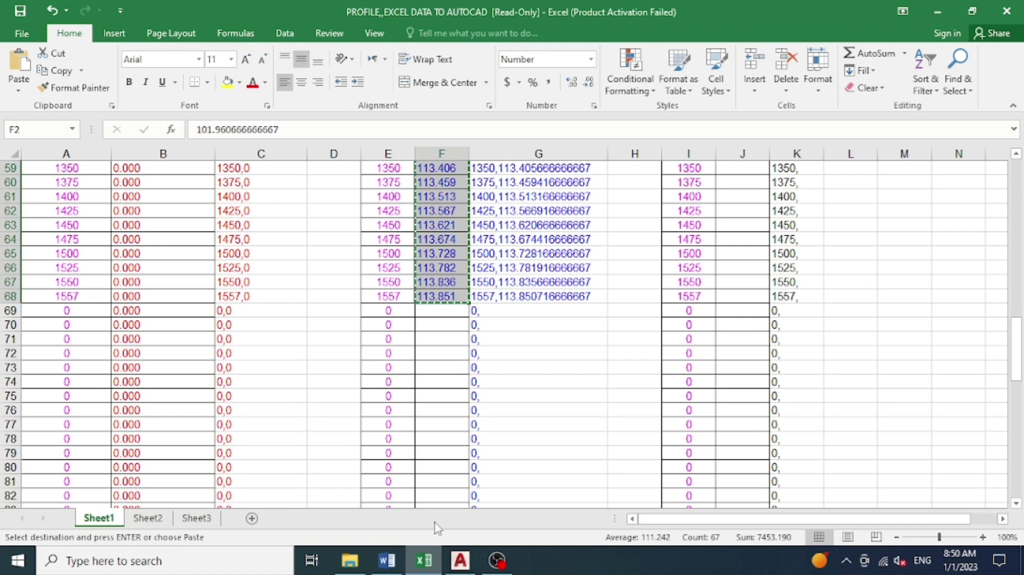
{"action": "scroll", "coordinate": [436, 401], "scroll_direction": "up", "scroll_amount": 5}
{"action": "scroll", "coordinate": [436, 401], "scroll_direction": "up", "scroll_amount": 7}
{"action": "scroll", "coordinate": [436, 401], "scroll_direction": "up", "scroll_amount": 7}
{"action": "key", "text": "Escape"}
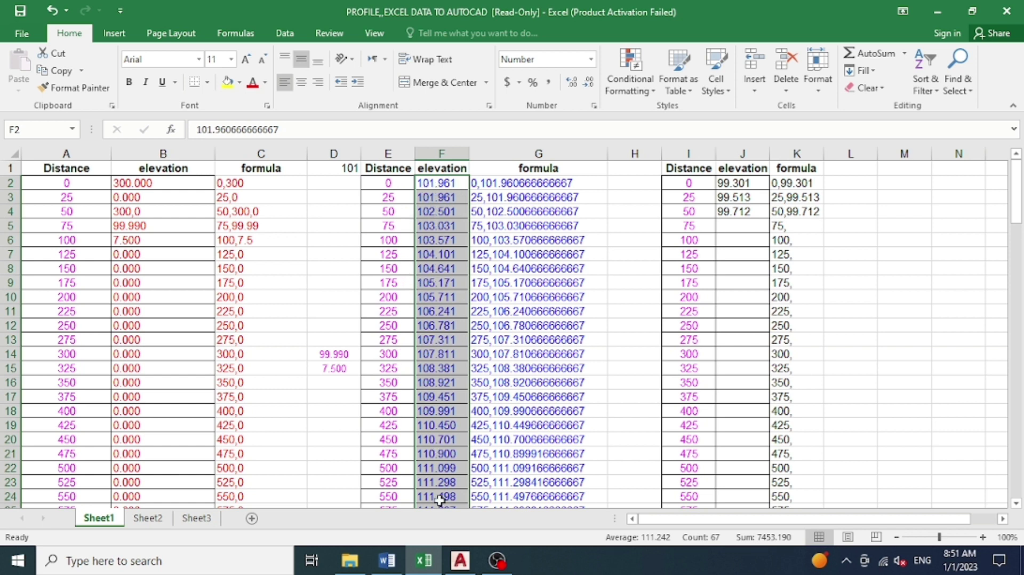
Step: Load the profiling10.lsp routine through APPLOAD and close the loader dialog
{"action": "left_click", "coordinate": [460, 560]}
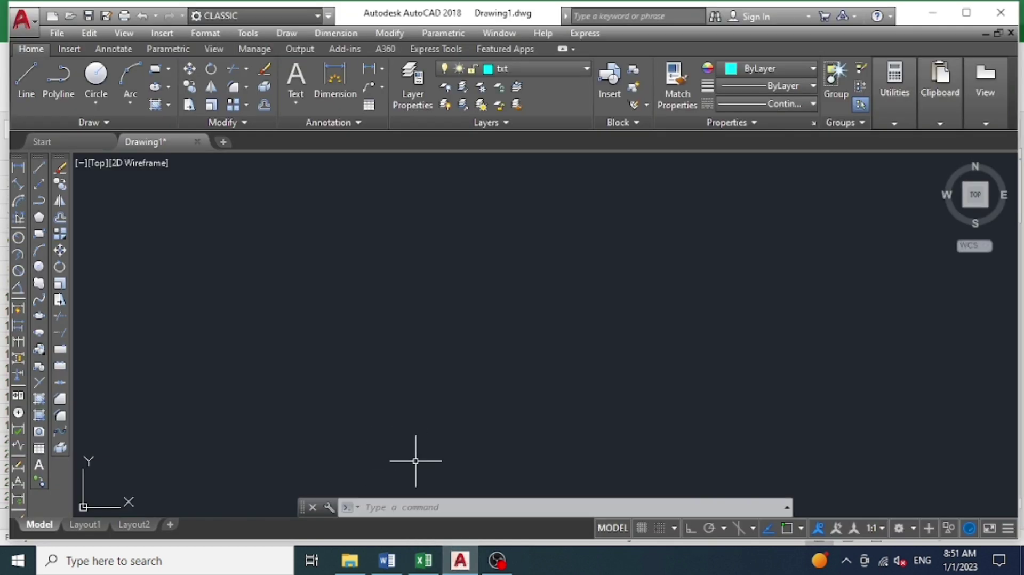
{"action": "left_click", "coordinate": [402, 507]}
{"action": "type", "text": "APPP"}
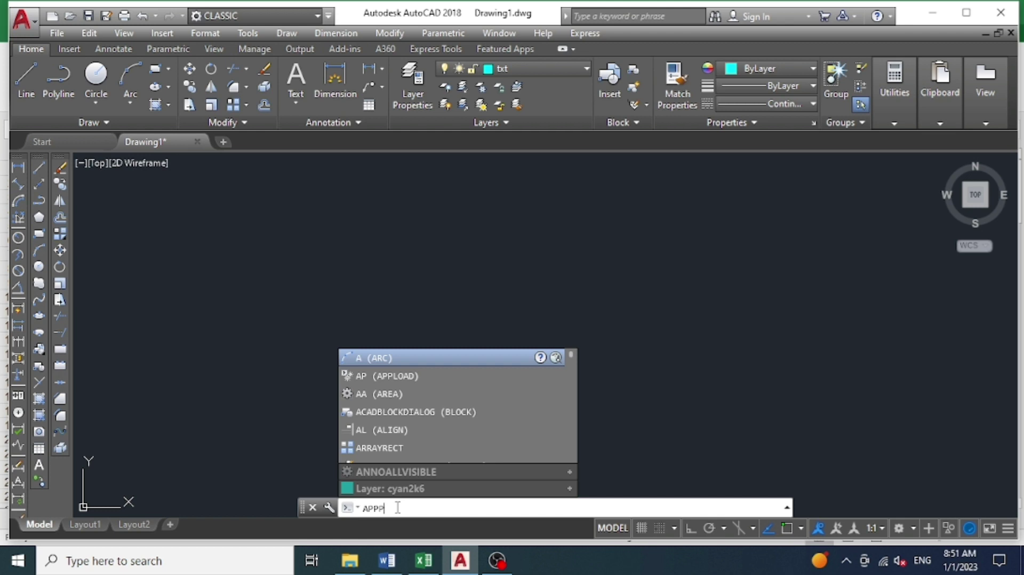
{"action": "type", "text": "load"}
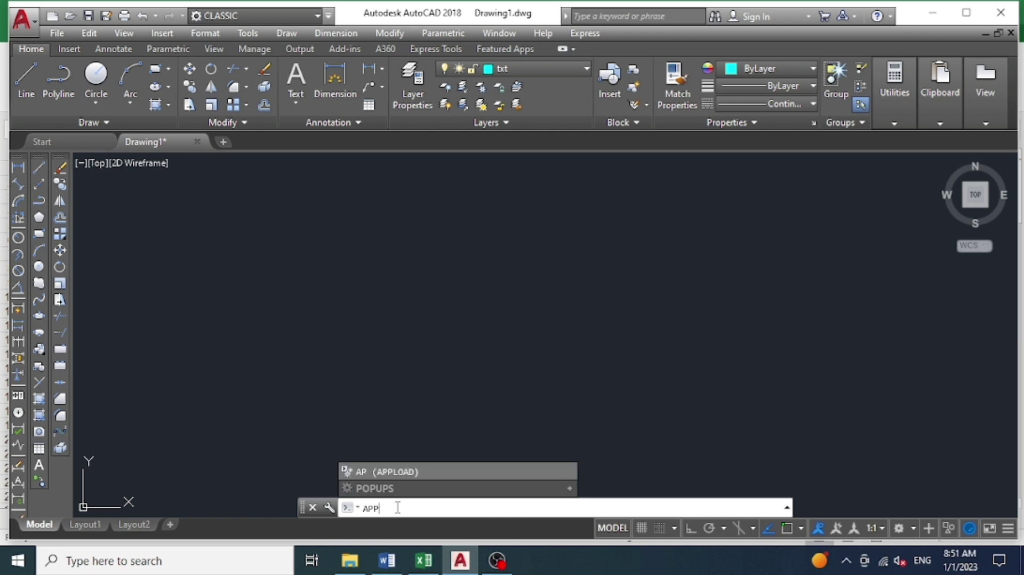
{"action": "key", "text": "Return"}
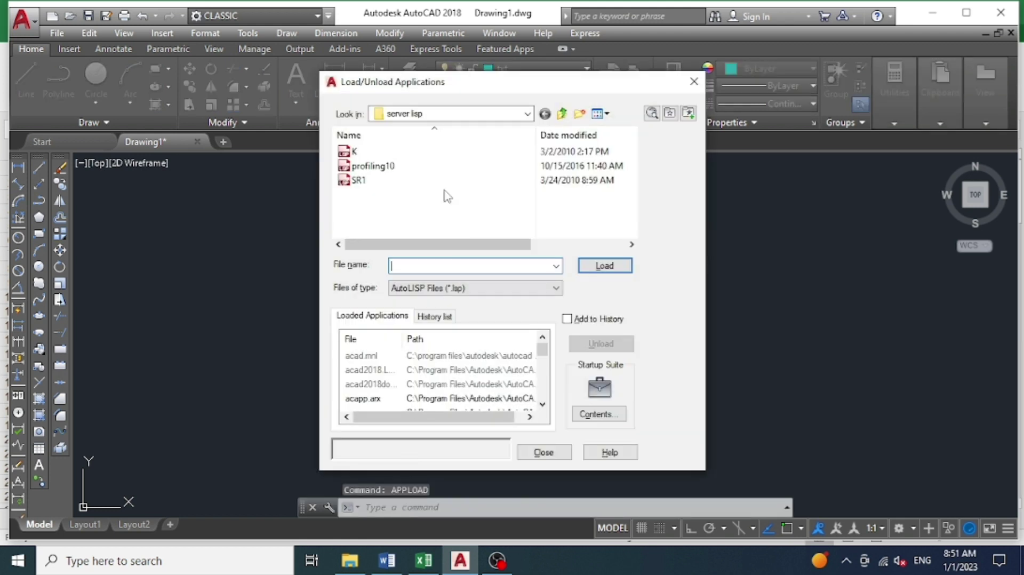
{"action": "double_click", "coordinate": [380, 170]}
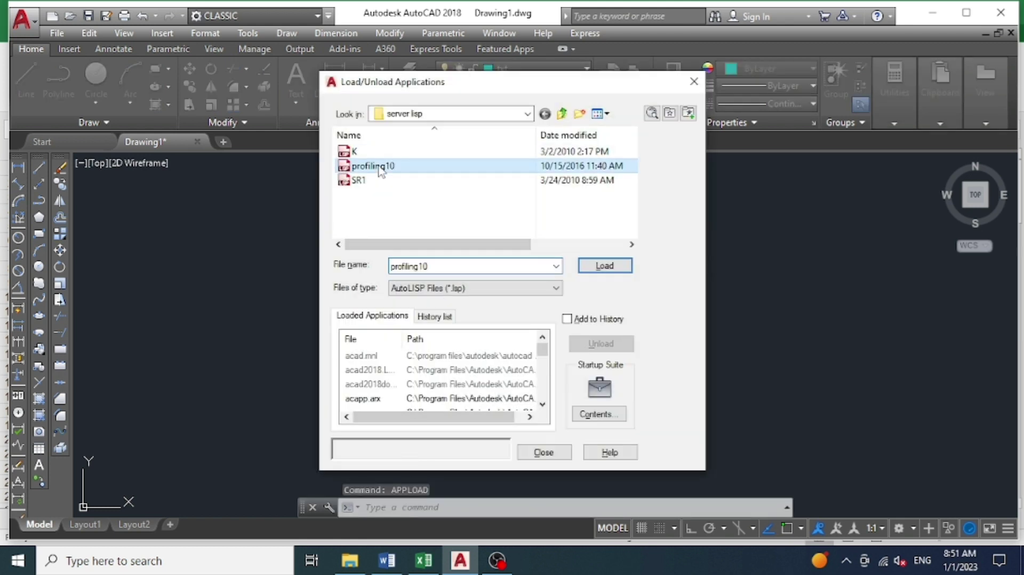
{"action": "left_click", "coordinate": [544, 451]}
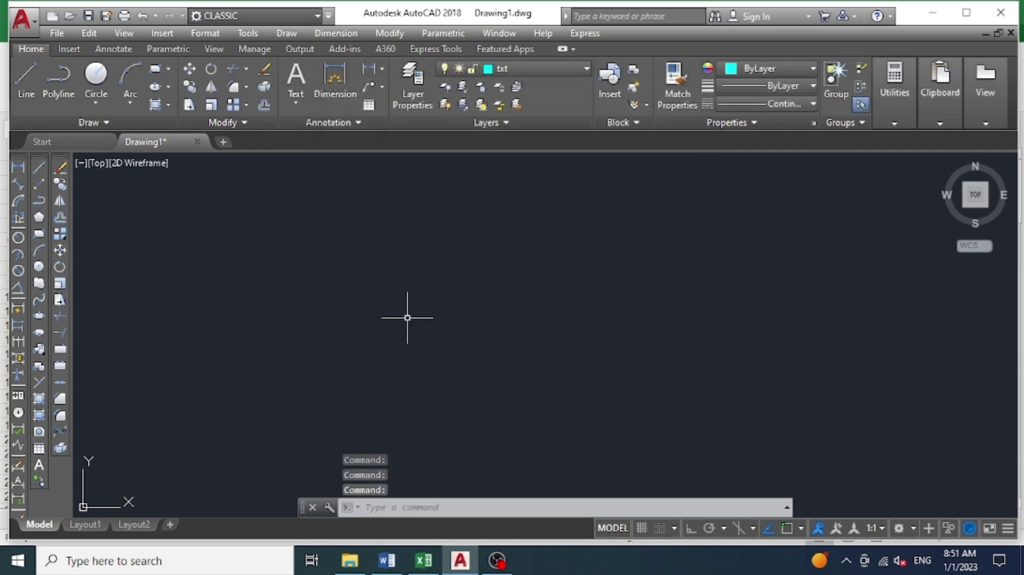
Step: Start the PRO profile routine and accept 0 as the first station
{"action": "left_click", "coordinate": [394, 507]}
{"action": "type", "text": "PR"}
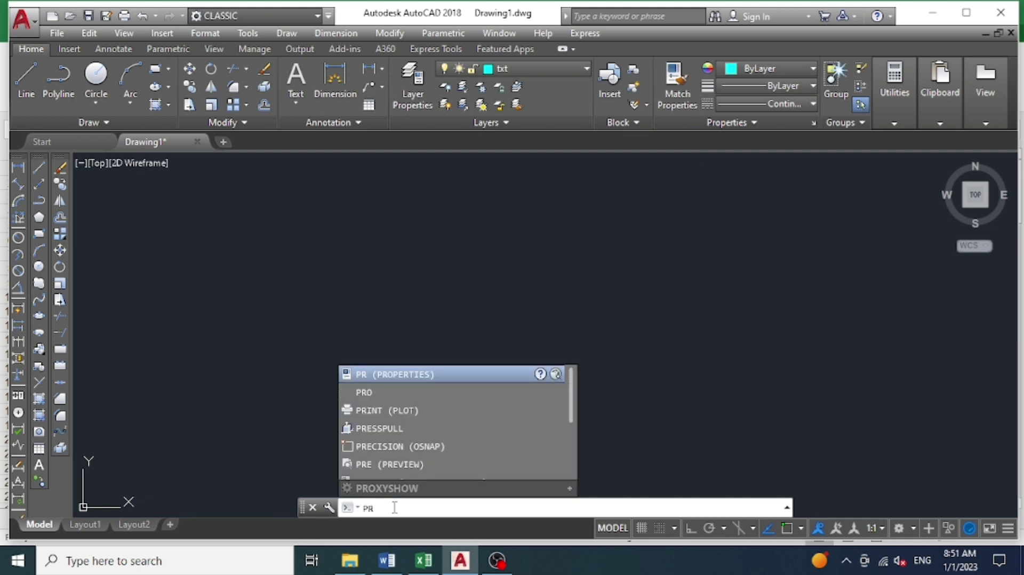
{"action": "type", "text": "O"}
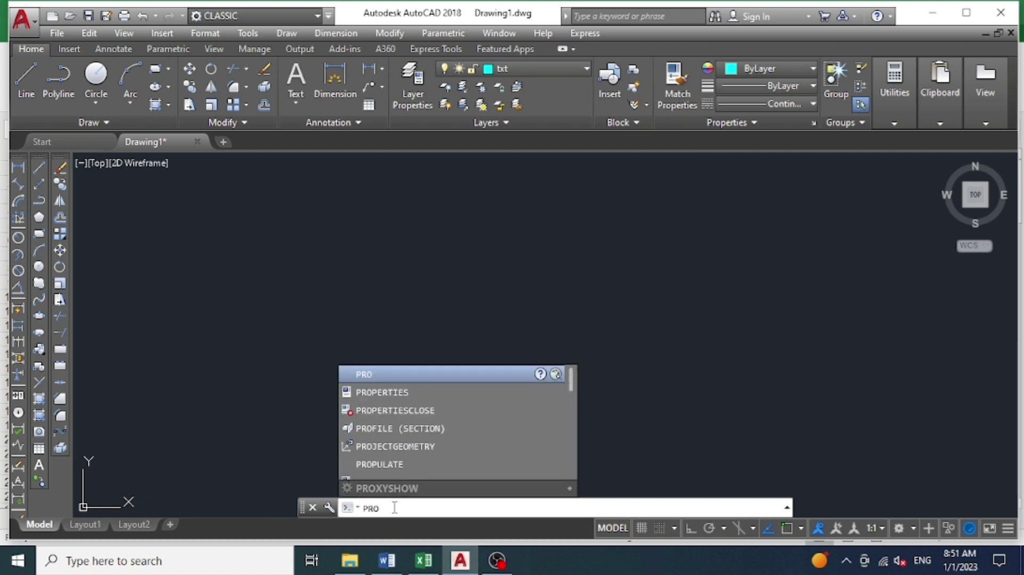
{"action": "key", "text": "Return"}
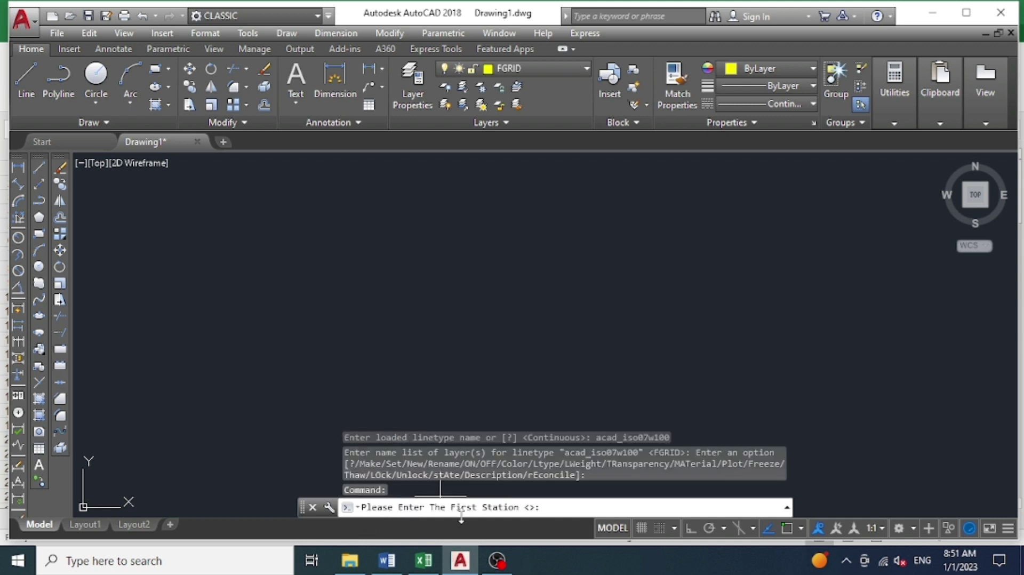
{"action": "left_click", "coordinate": [424, 559]}
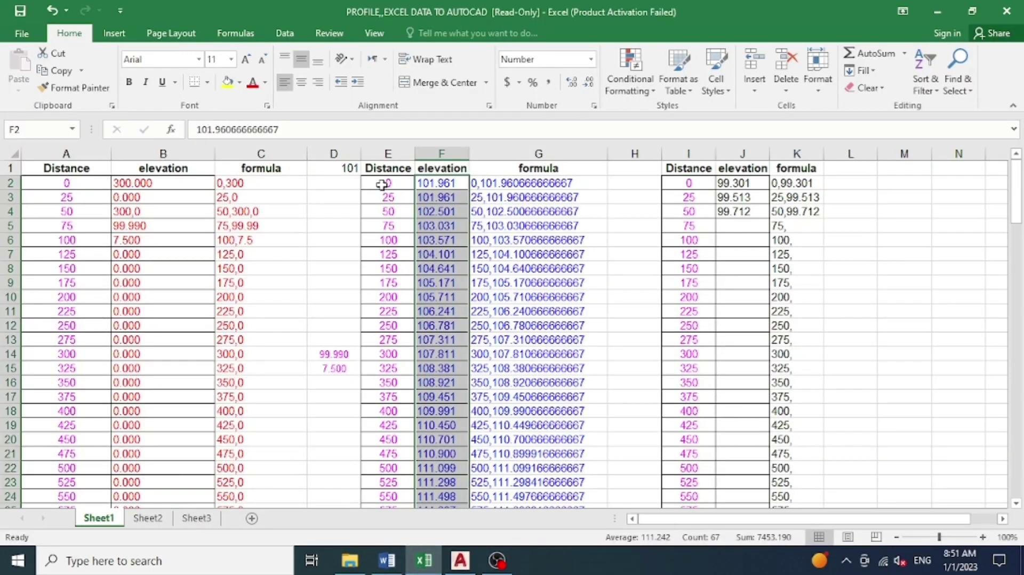
{"action": "mouse_move", "coordinate": [424, 560]}
{"action": "left_click", "coordinate": [460, 560]}
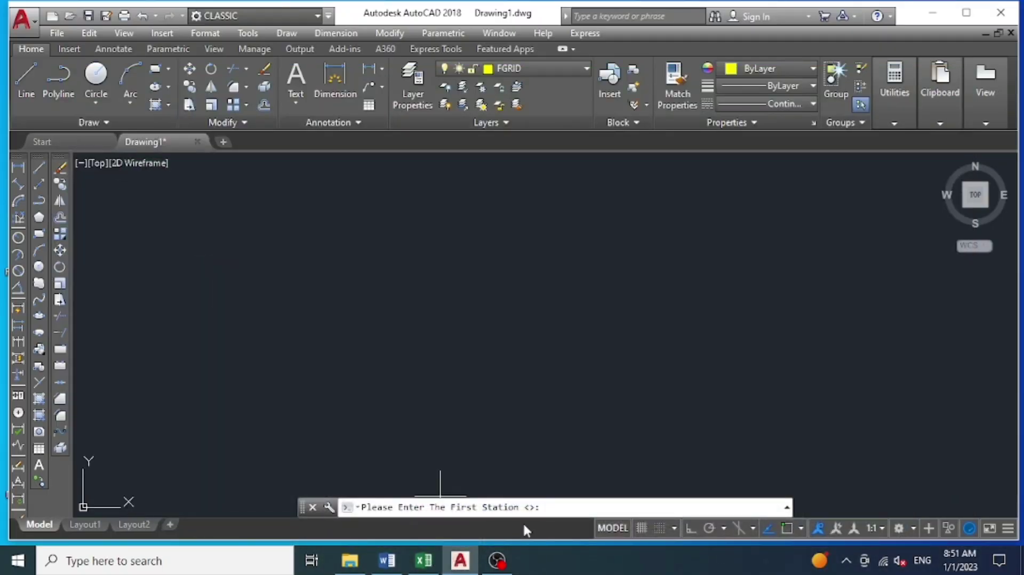
{"action": "type", "text": "0"}
{"action": "key", "text": "Return"}
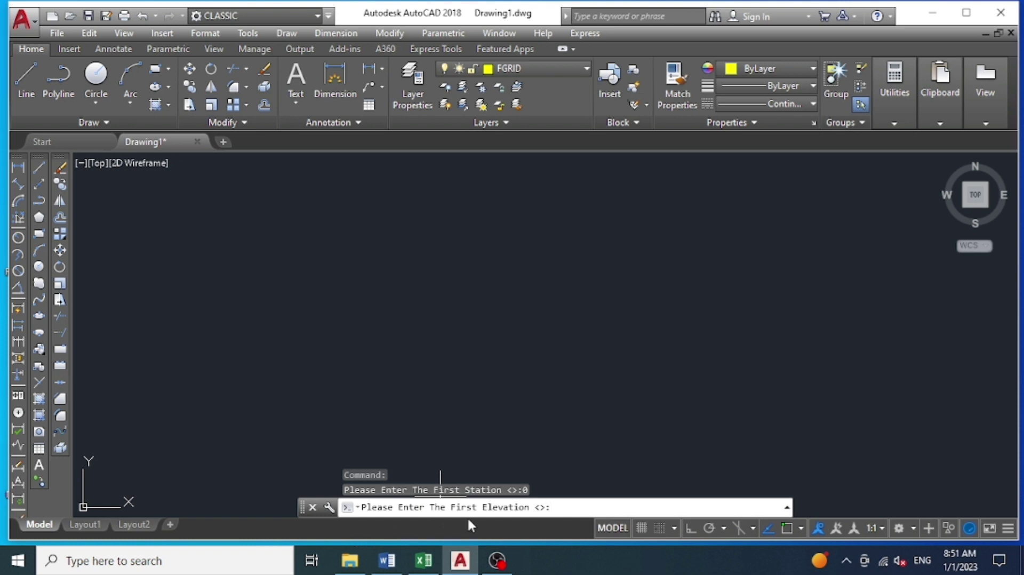
Step: Copy the first elevation 101.961 from Excel cell F2
{"action": "left_click", "coordinate": [424, 560]}
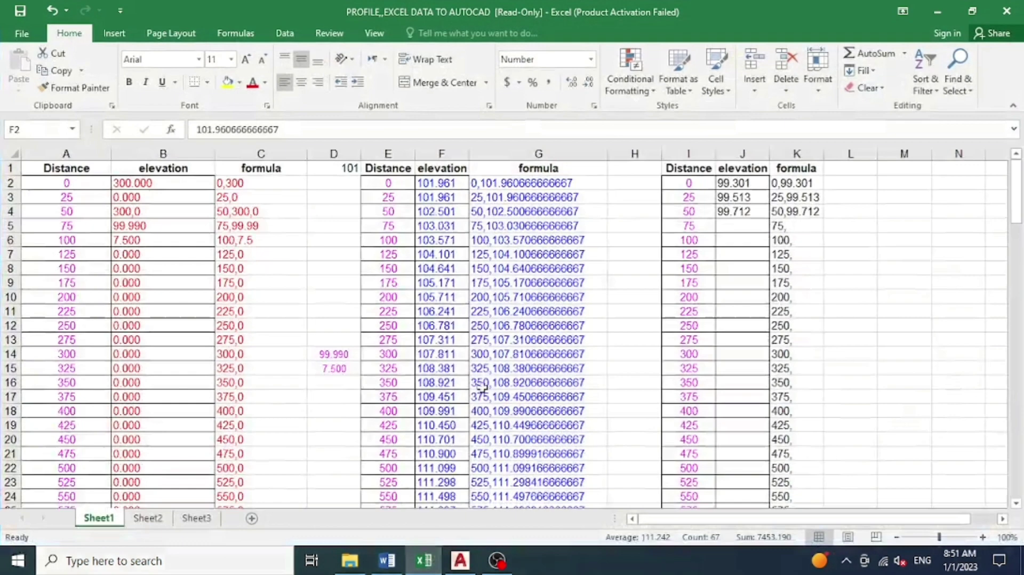
{"action": "left_click", "coordinate": [446, 183]}
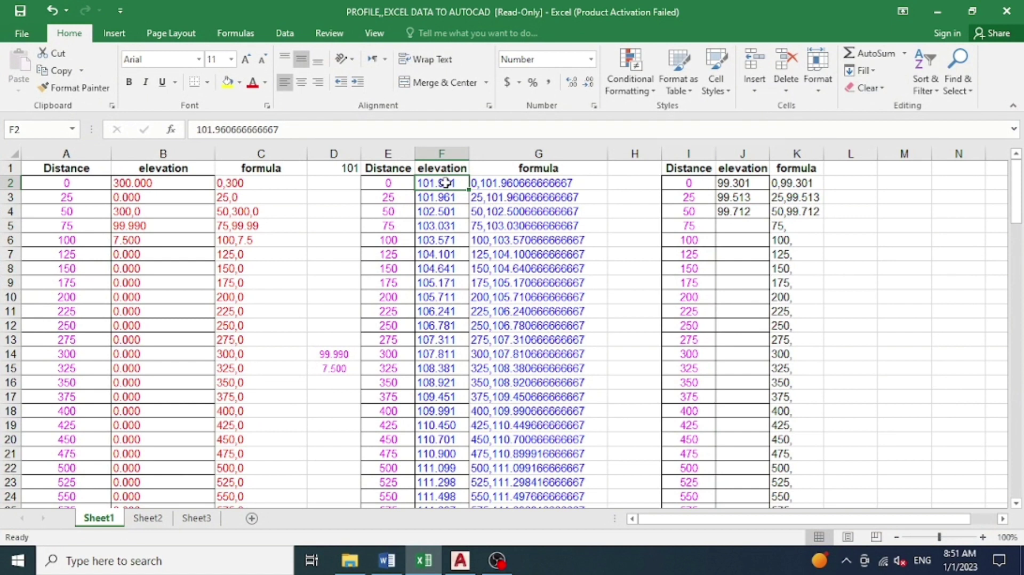
{"action": "key", "text": "ctrl+c"}
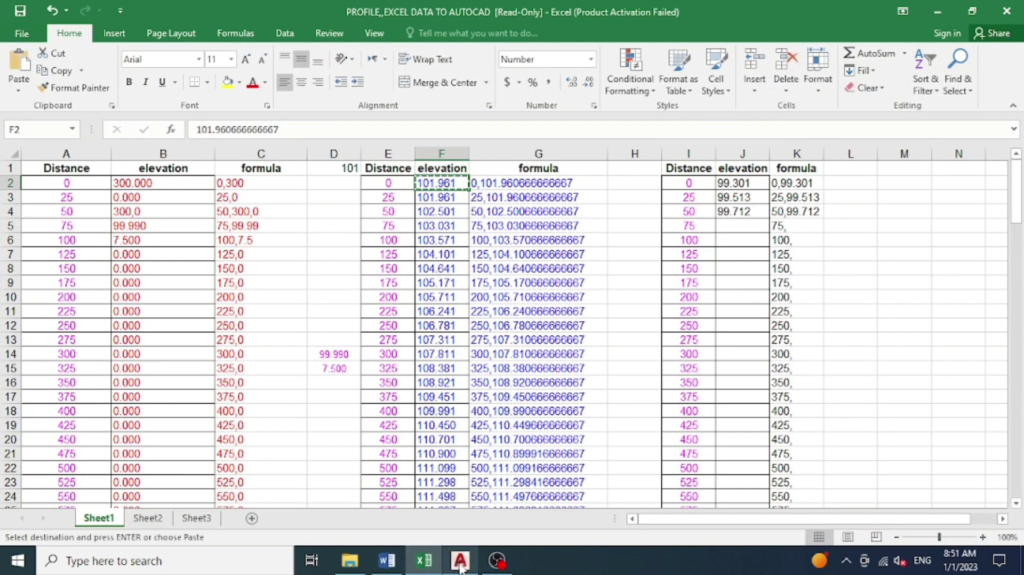
Step: Paste 101.961 as the routine's first elevation in AutoCAD
{"action": "left_click", "coordinate": [459, 561]}
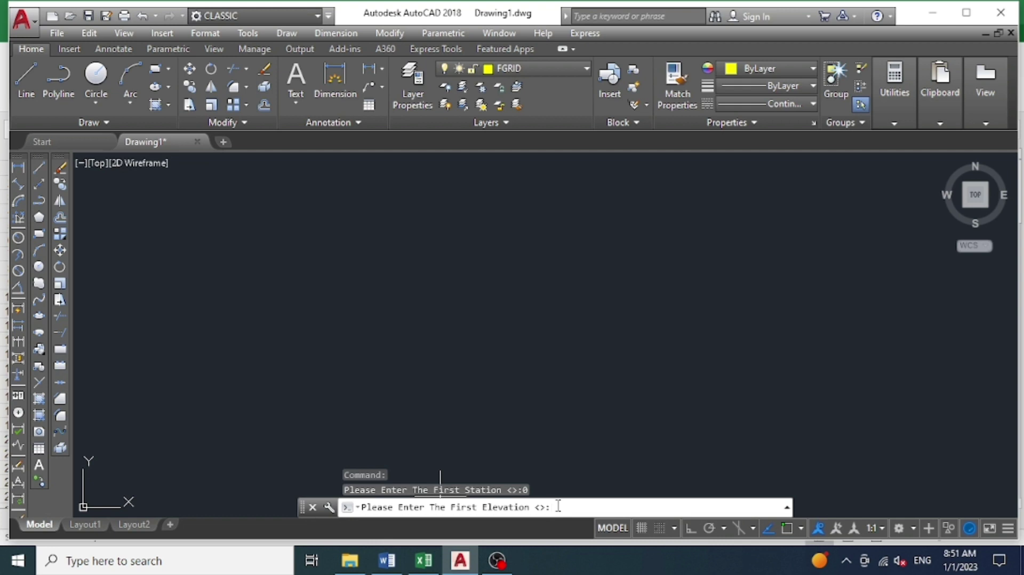
{"action": "key", "text": "ctrl+v"}
{"action": "key", "text": "Return"}
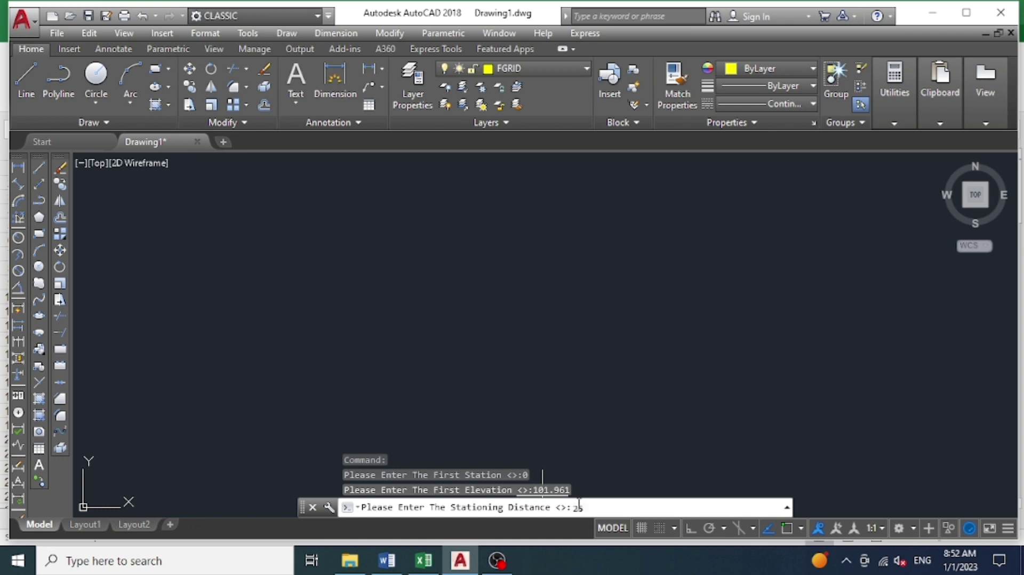
Step: Accept 25 as the stationing distance and zoom to the generated 95–110 profile grid
{"action": "key", "text": "Return"}
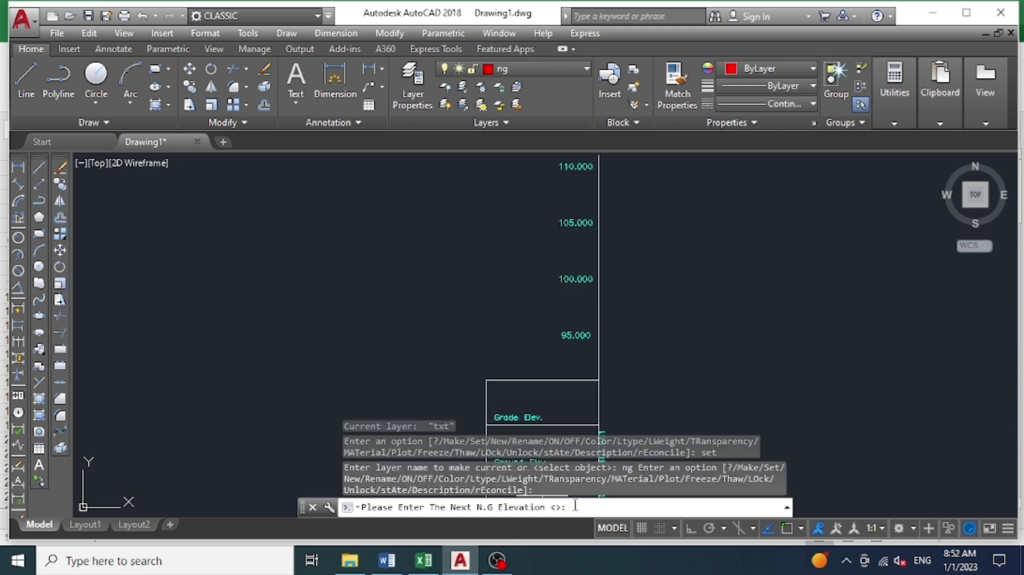
{"action": "scroll", "coordinate": [453, 368], "scroll_direction": "down", "scroll_amount": 3}
{"action": "scroll", "coordinate": [496, 355], "scroll_direction": "up", "scroll_amount": 3}
{"action": "scroll", "coordinate": [496, 355], "scroll_direction": "up", "scroll_amount": 3}
{"action": "scroll", "coordinate": [488, 341], "scroll_direction": "down", "scroll_amount": 4}
{"action": "scroll", "coordinate": [483, 330], "scroll_direction": "down", "scroll_amount": 2}
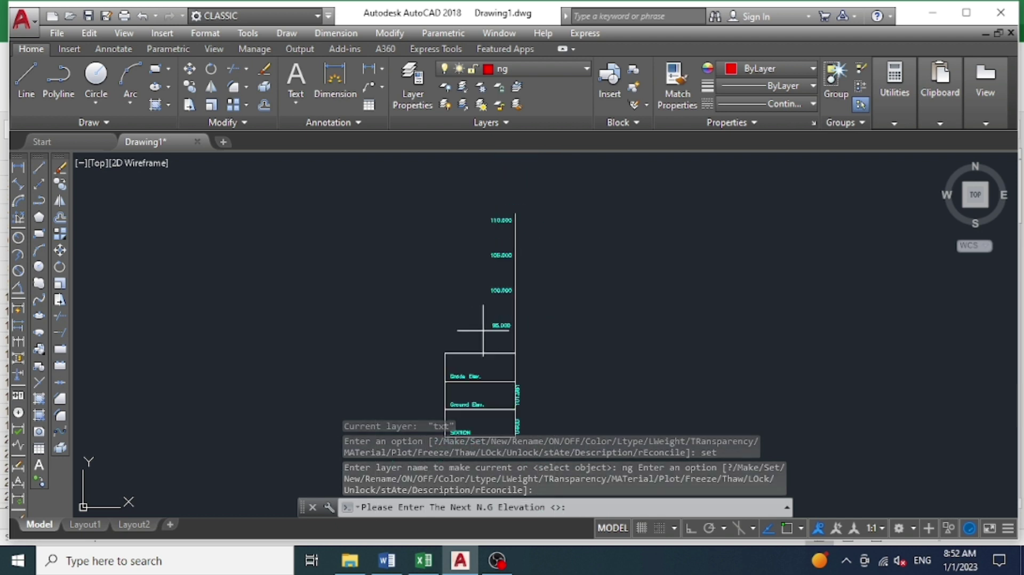
{"action": "scroll", "coordinate": [478, 303], "scroll_direction": "down", "scroll_amount": 2}
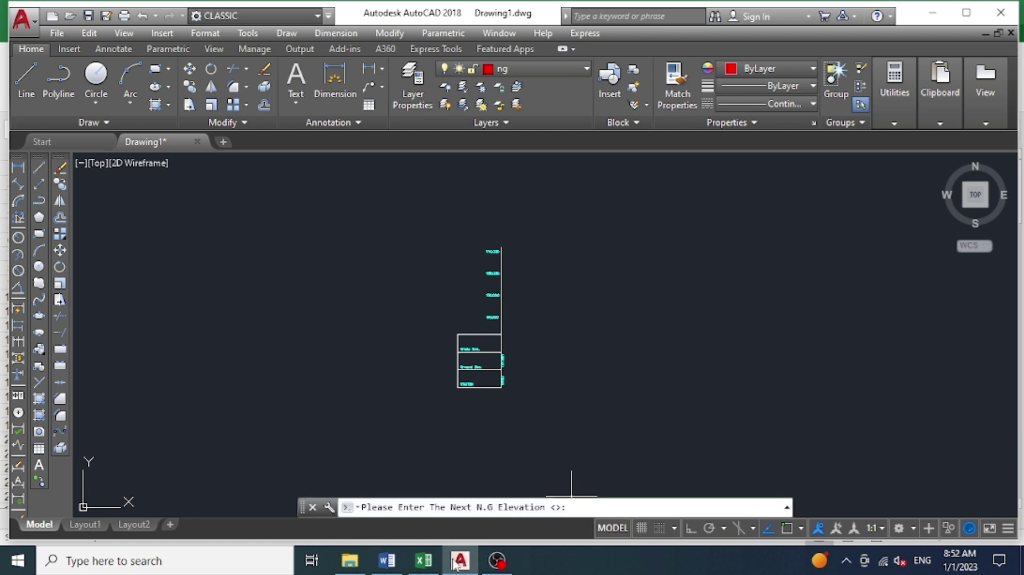
Step: Copy the 23 elevations in Excel cells F2:F24, from 101.961 to 111.498
{"action": "left_click", "coordinate": [424, 561]}
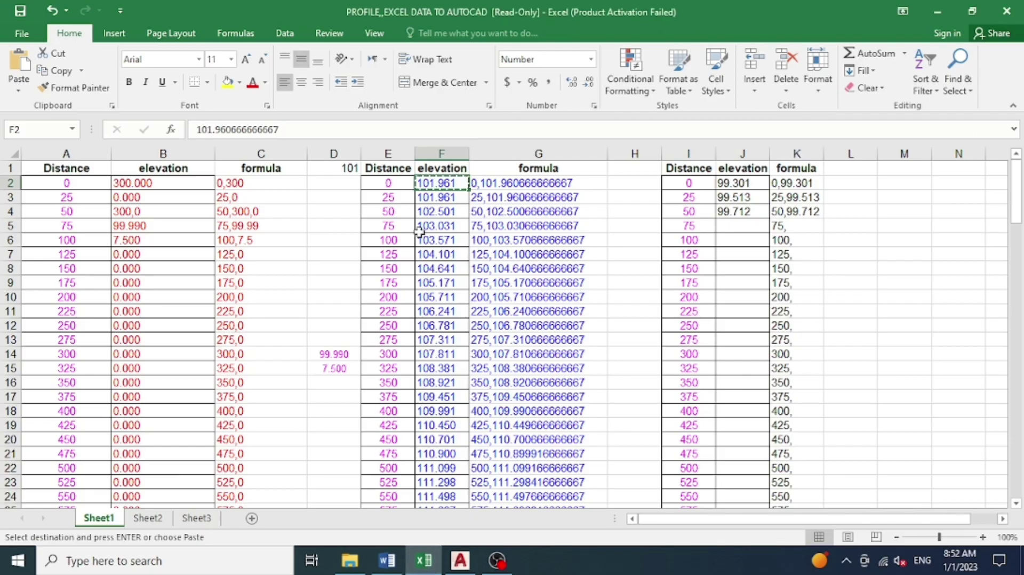
{"action": "key", "text": "Escape"}
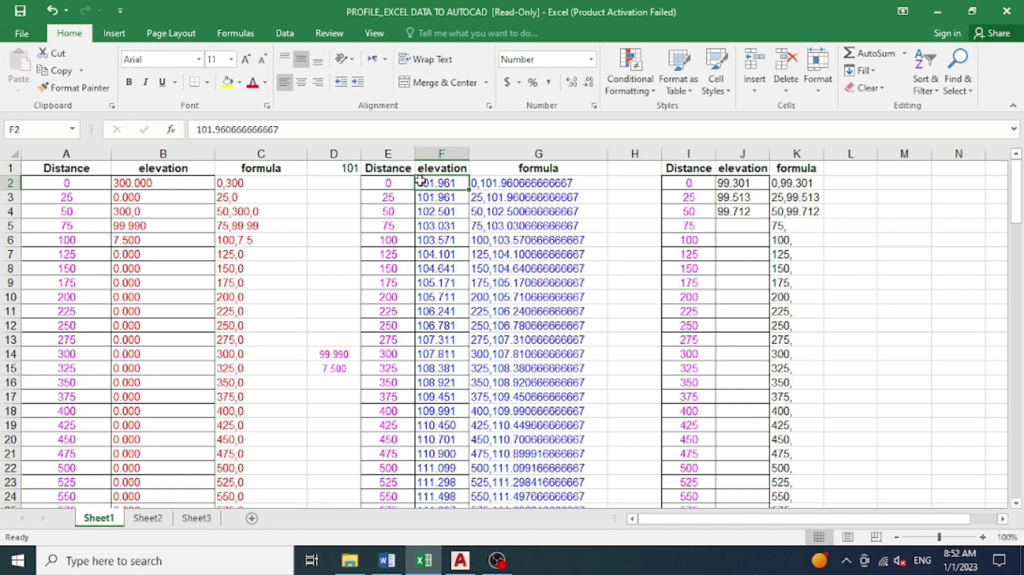
{"action": "left_click_drag", "start_coordinate": [421, 184], "coordinate": [440, 498]}
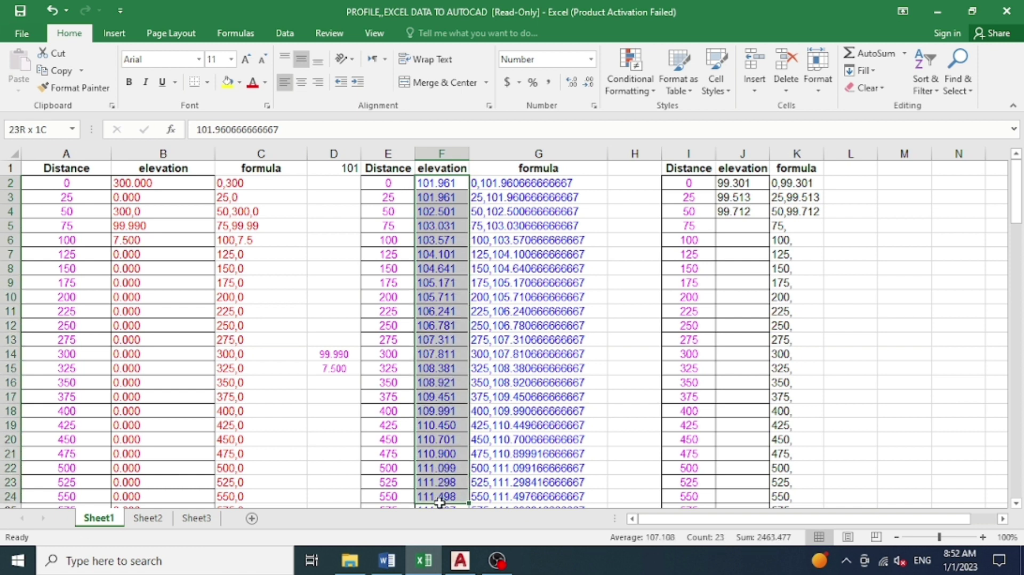
{"action": "left_click_drag", "start_coordinate": [439, 501], "coordinate": [442, 506]}
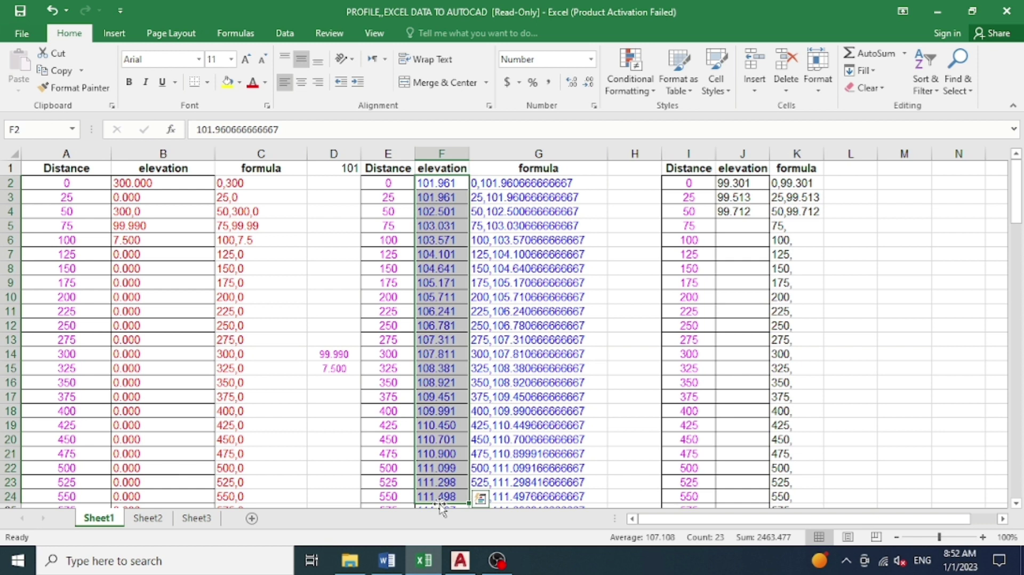
{"action": "key", "text": "ctrl+c"}
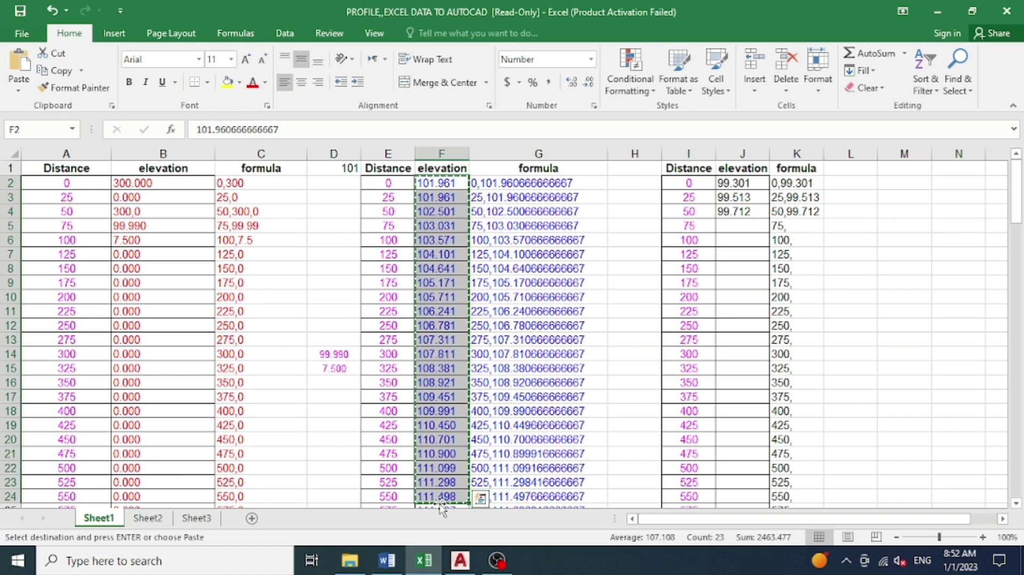
Step: Back in AutoCAD, zoom to view the red natural-ground line across the profile grid
{"action": "key", "text": "alt+Tab"}
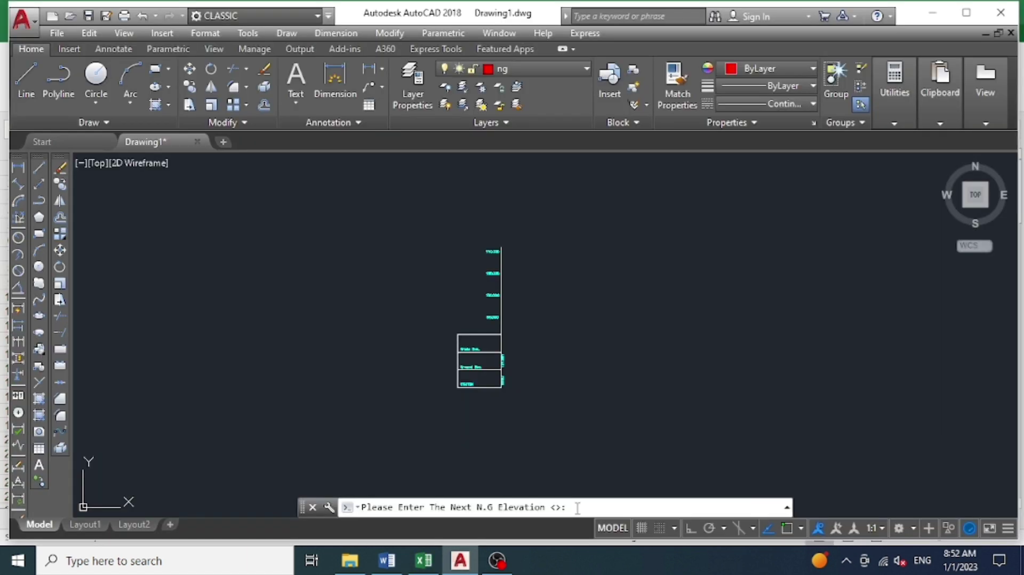
{"action": "double_click", "coordinate": [518, 404]}
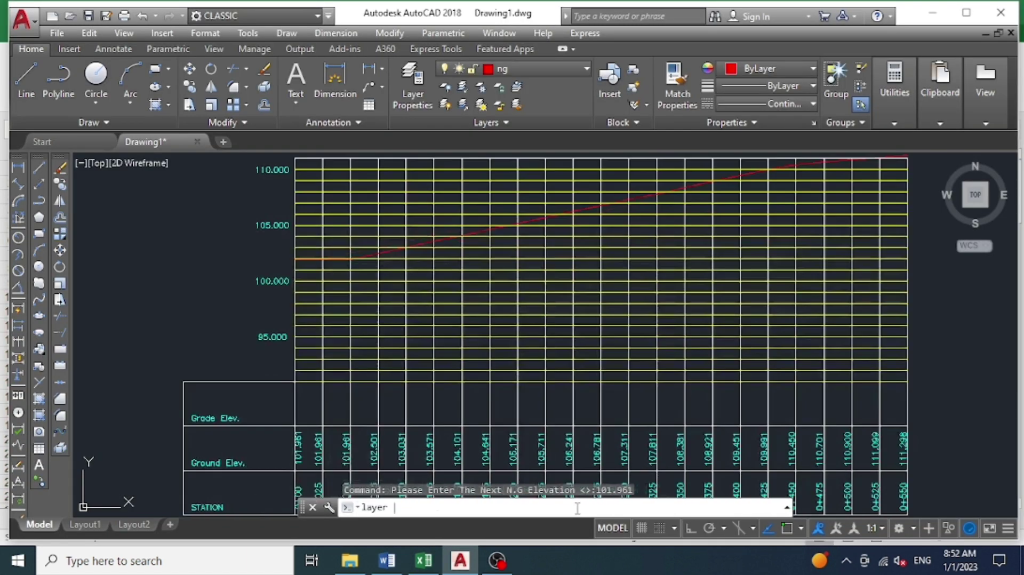
{"action": "scroll", "coordinate": [517, 403], "scroll_direction": "down", "scroll_amount": 4}
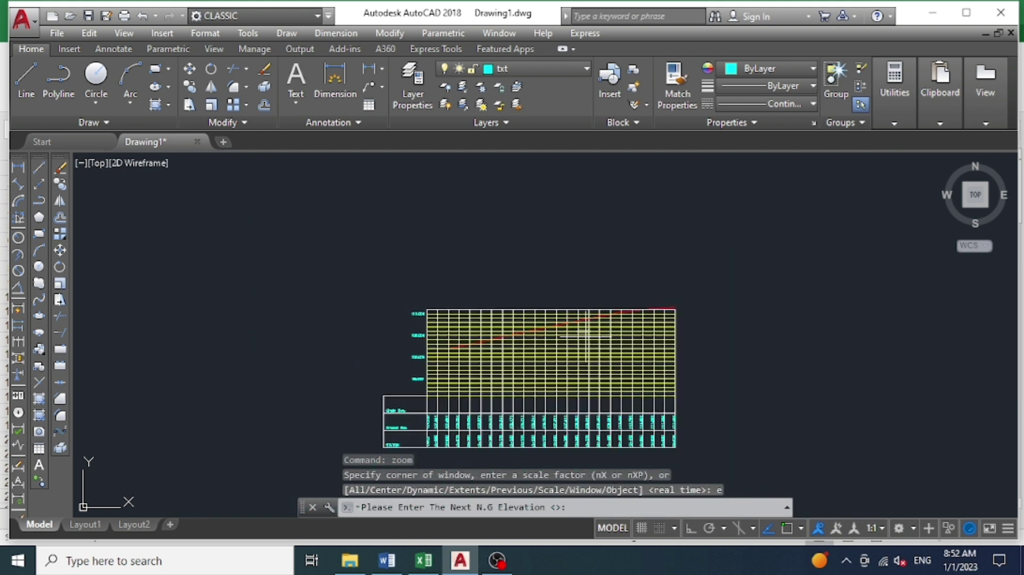
{"action": "scroll", "coordinate": [501, 402], "scroll_direction": "up", "scroll_amount": 2}
{"action": "scroll", "coordinate": [443, 431], "scroll_direction": "up", "scroll_amount": 1}
{"action": "scroll", "coordinate": [381, 341], "scroll_direction": "down", "scroll_amount": 1}
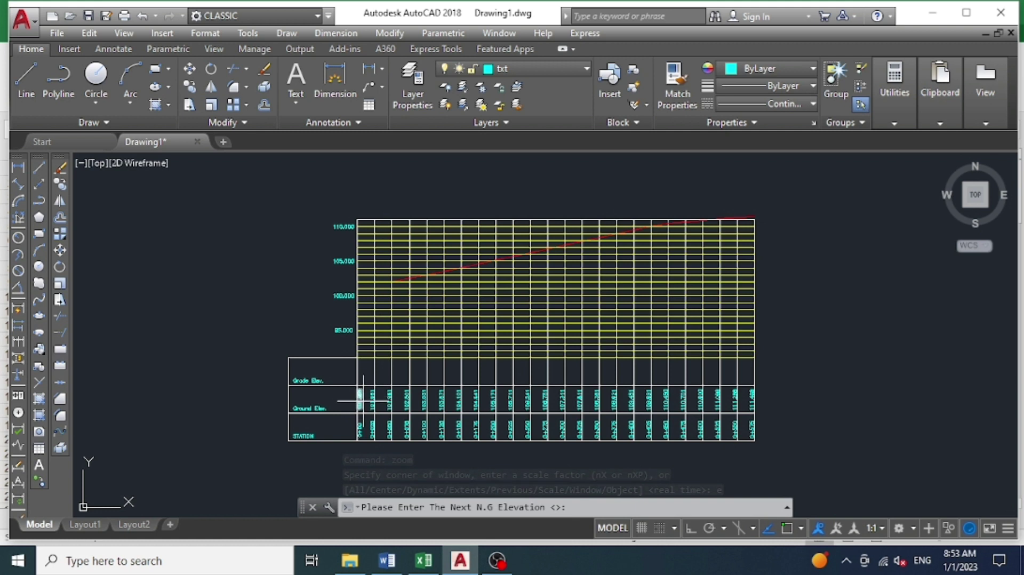
{"action": "scroll", "coordinate": [352, 400], "scroll_direction": "up", "scroll_amount": 4}
{"action": "scroll", "coordinate": [282, 396], "scroll_direction": "down", "scroll_amount": 2}
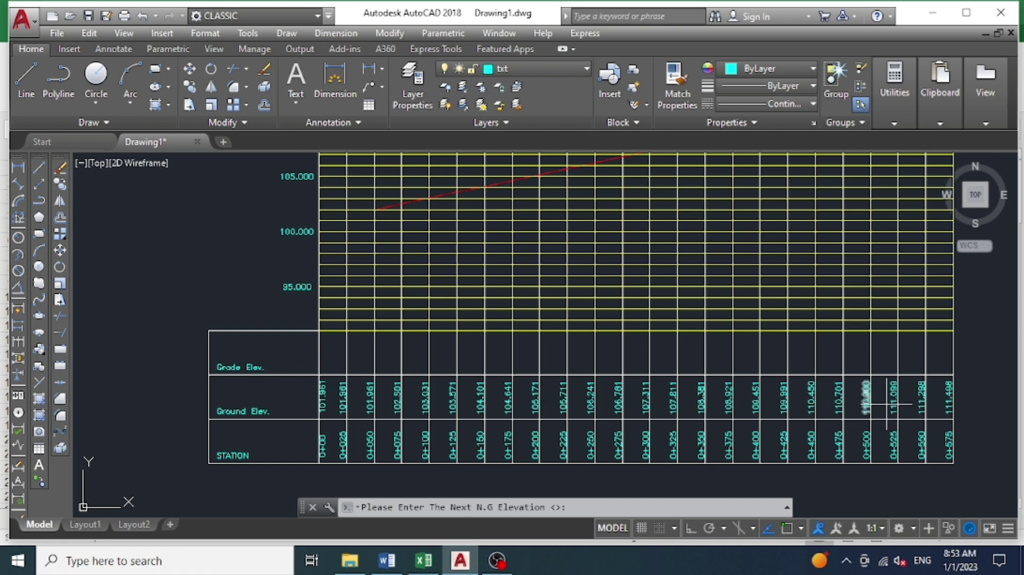
{"action": "scroll", "coordinate": [382, 408], "scroll_direction": "down", "scroll_amount": 2}
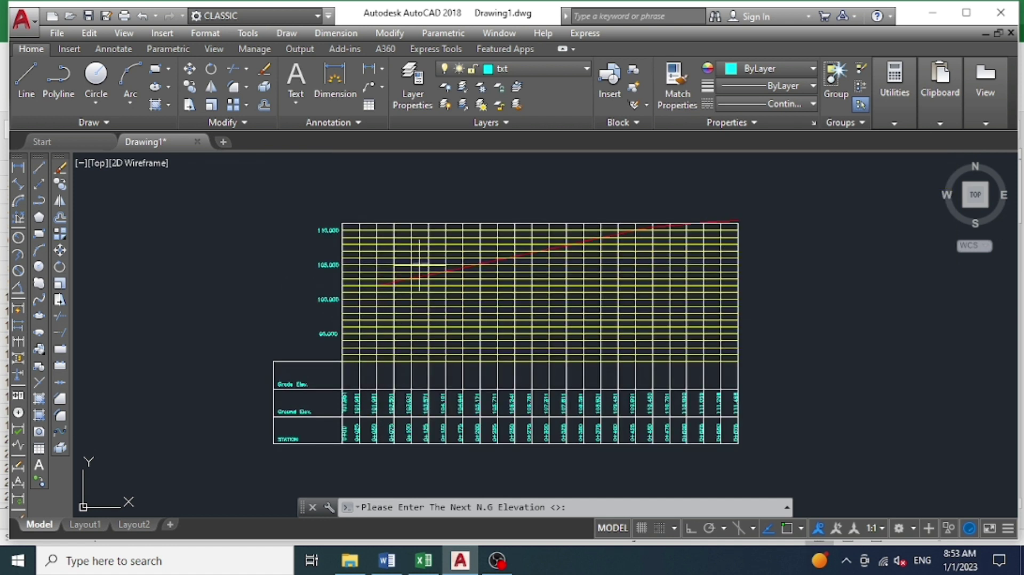
{"action": "scroll", "coordinate": [420, 265], "scroll_direction": "up", "scroll_amount": 5}
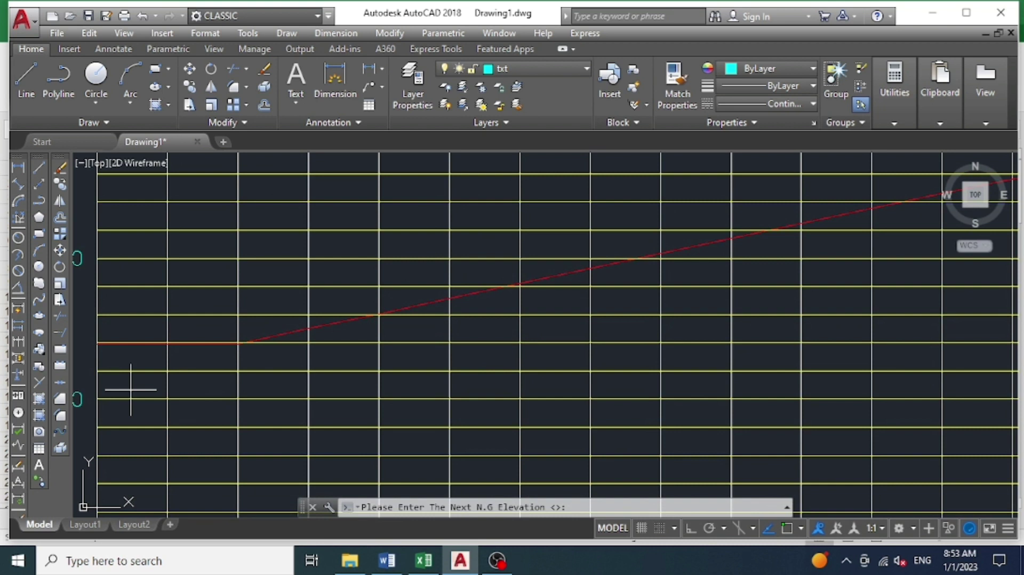
{"action": "scroll", "coordinate": [211, 343], "scroll_direction": "up", "scroll_amount": 3}
{"action": "scroll", "coordinate": [336, 267], "scroll_direction": "down", "scroll_amount": 2}
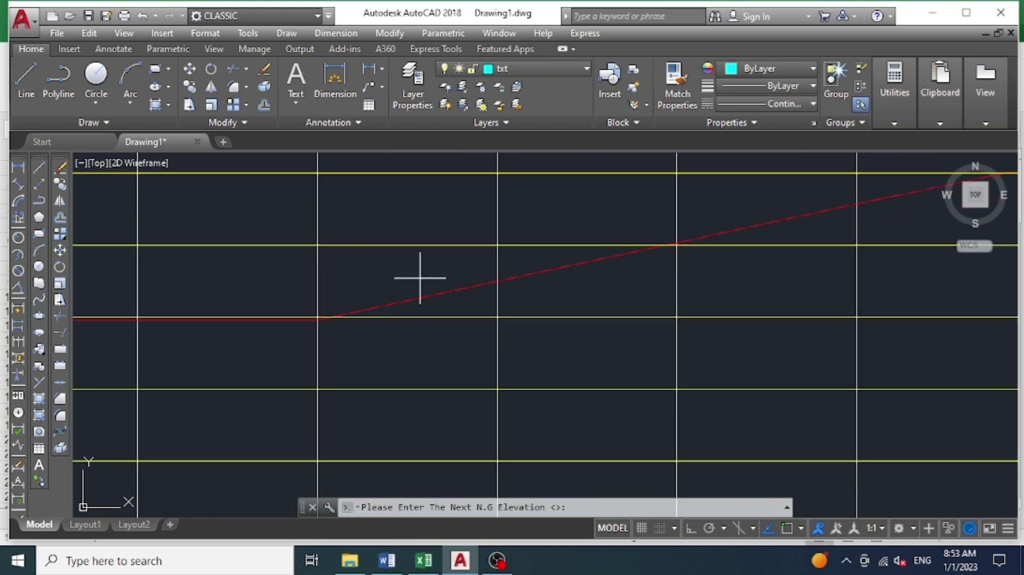
{"action": "scroll", "coordinate": [421, 283], "scroll_direction": "down", "scroll_amount": 2}
Step: Cancel the N.G elevation prompt, ending the routine with layer ng current
{"action": "key", "text": "Escape"}
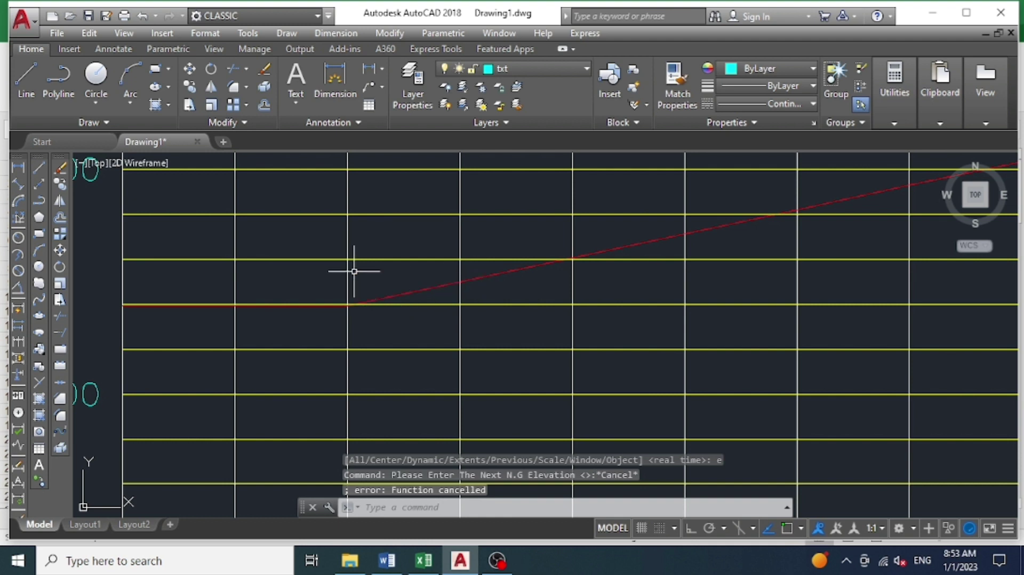
{"action": "scroll", "coordinate": [343, 283], "scroll_direction": "down", "scroll_amount": 2}
{"action": "scroll", "coordinate": [345, 283], "scroll_direction": "down", "scroll_amount": 4}
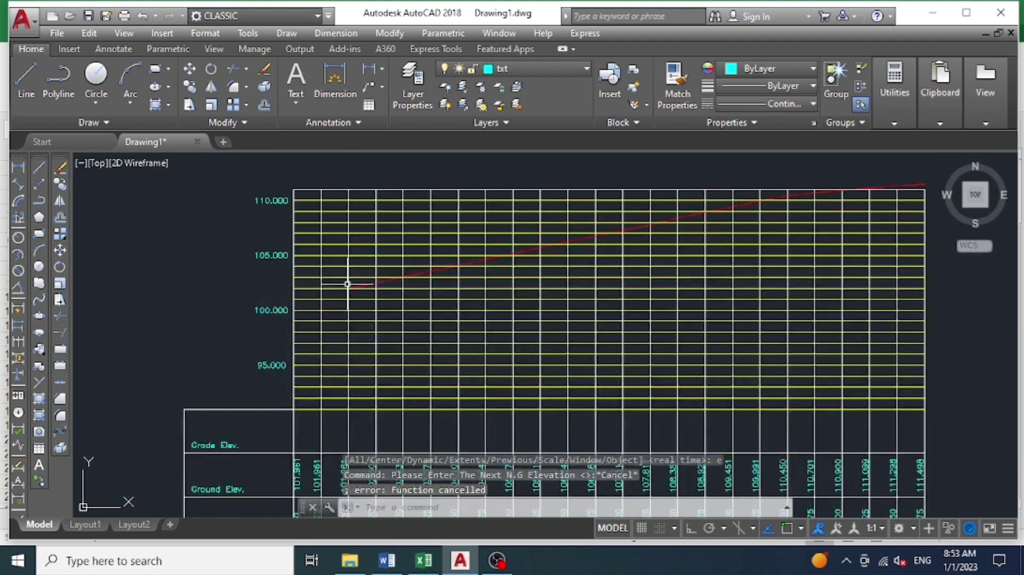
{"action": "scroll", "coordinate": [382, 285], "scroll_direction": "up", "scroll_amount": 4}
Step: Select all red ground-line segments with Select Similar and JOIN them into one polyline
{"action": "left_click", "coordinate": [375, 276]}
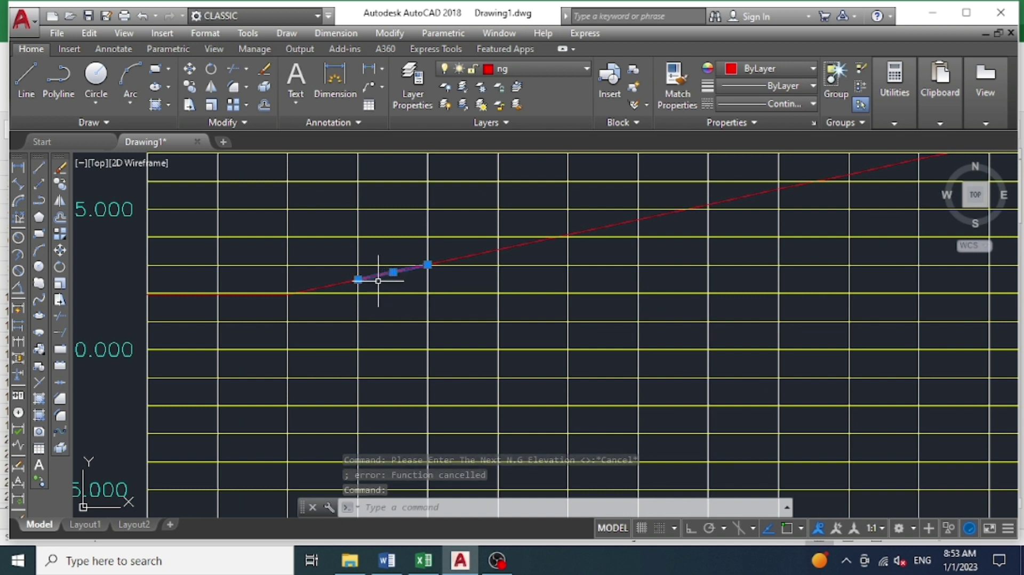
{"action": "right_click", "coordinate": [378, 280]}
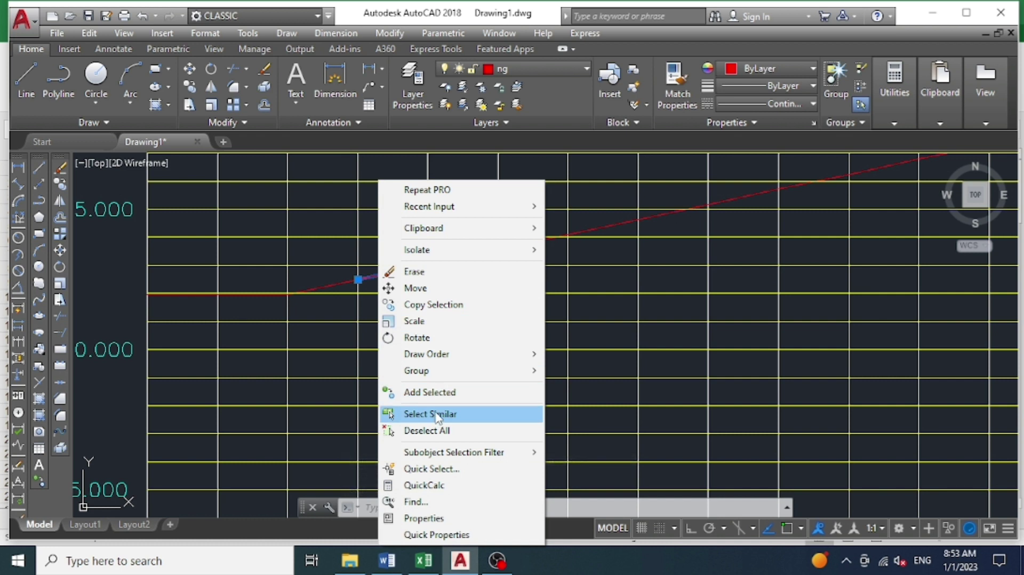
{"action": "left_click", "coordinate": [430, 414]}
{"action": "scroll", "coordinate": [395, 355], "scroll_direction": "down", "scroll_amount": 2}
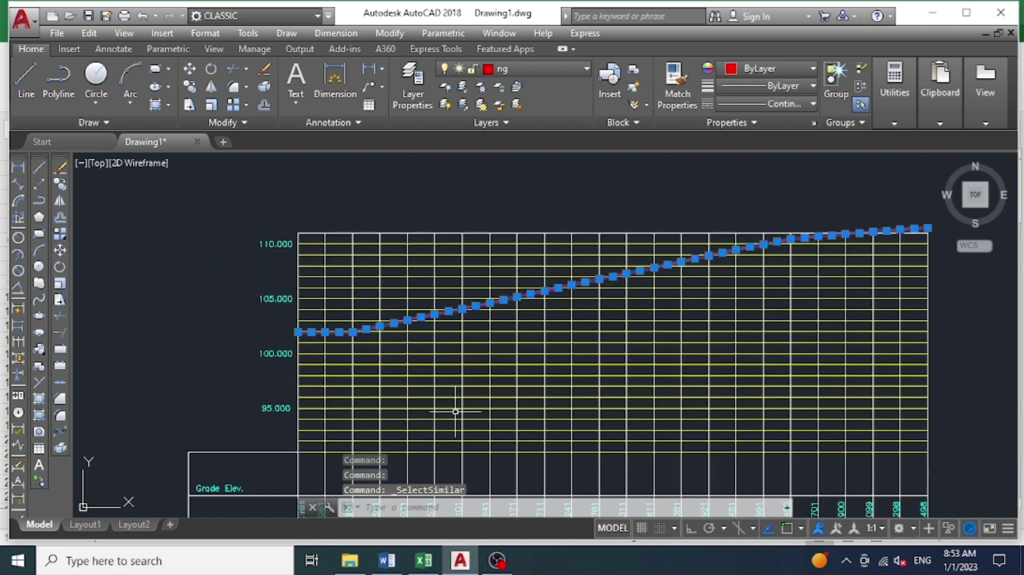
{"action": "left_click", "coordinate": [444, 505]}
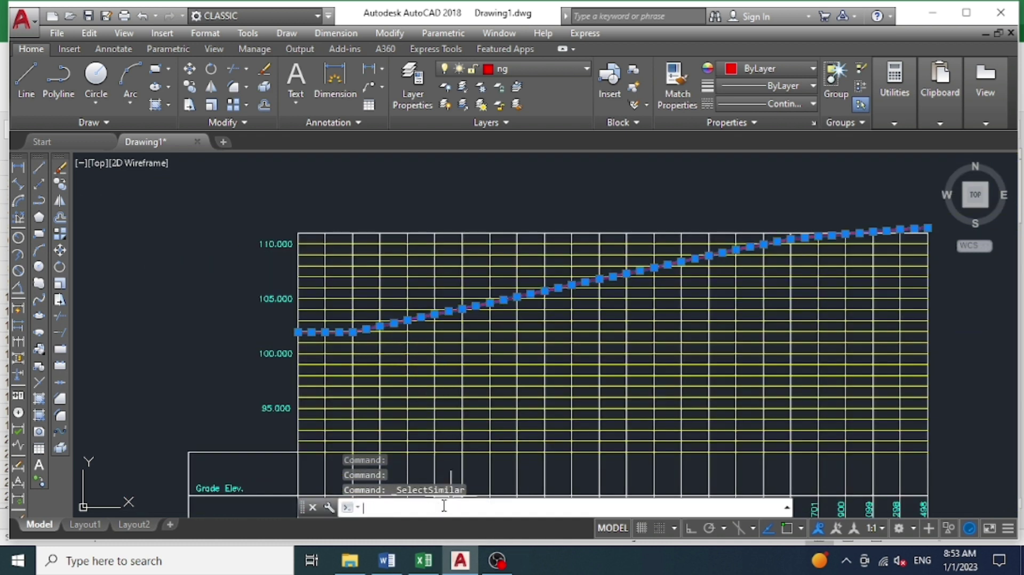
{"action": "type", "text": "JOIN"}
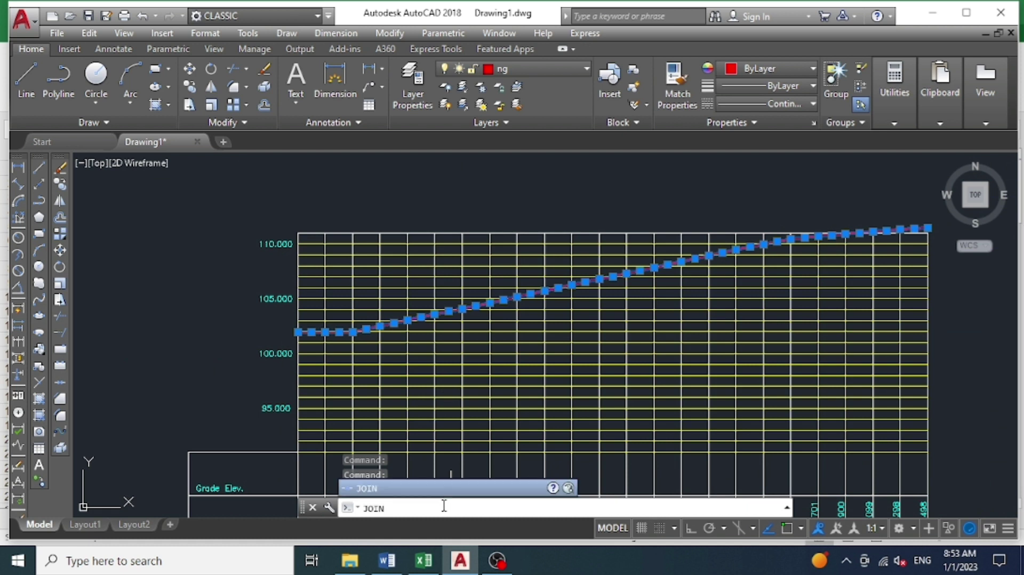
{"action": "key", "text": "Return"}
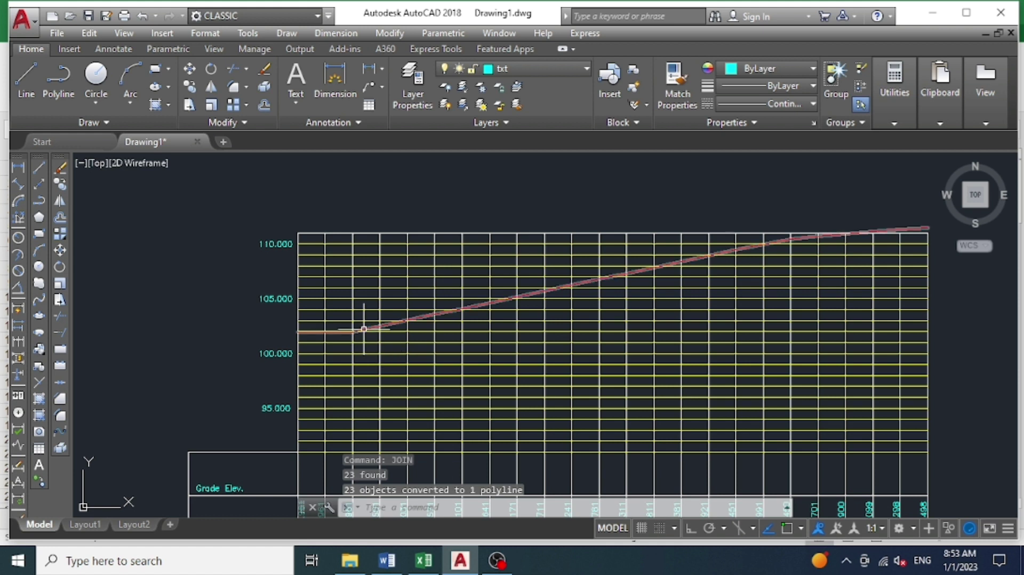
Step: Check the joined ground-line polyline, then minimize AutoCAD and Excel to the desktop
{"action": "scroll", "coordinate": [365, 327], "scroll_direction": "up", "scroll_amount": 3}
{"action": "scroll", "coordinate": [372, 327], "scroll_direction": "down", "scroll_amount": 1}
{"action": "left_click", "coordinate": [324, 346]}
{"action": "scroll", "coordinate": [320, 373], "scroll_direction": "down", "scroll_amount": 4}
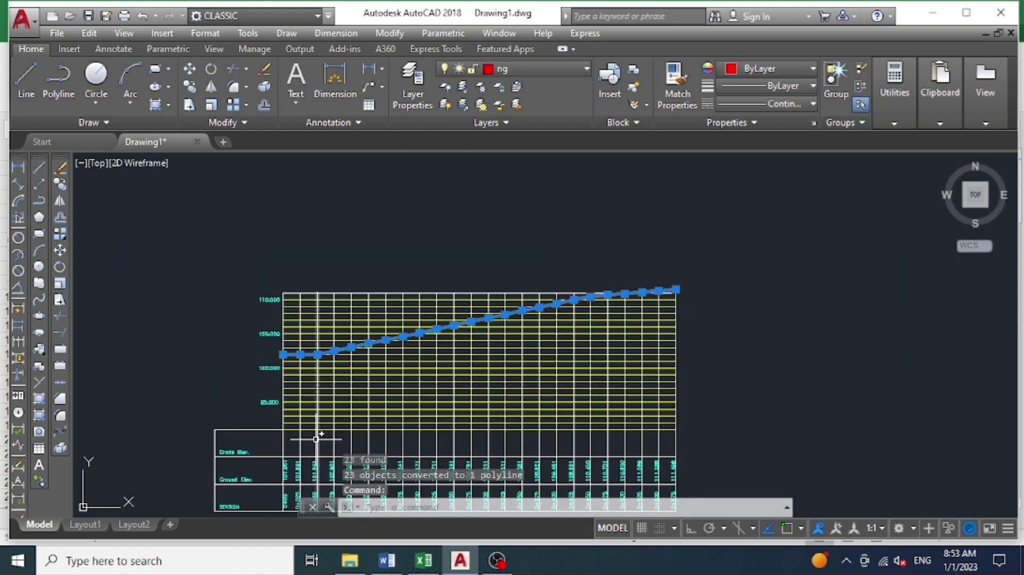
{"action": "scroll", "coordinate": [377, 364], "scroll_direction": "up", "scroll_amount": 4}
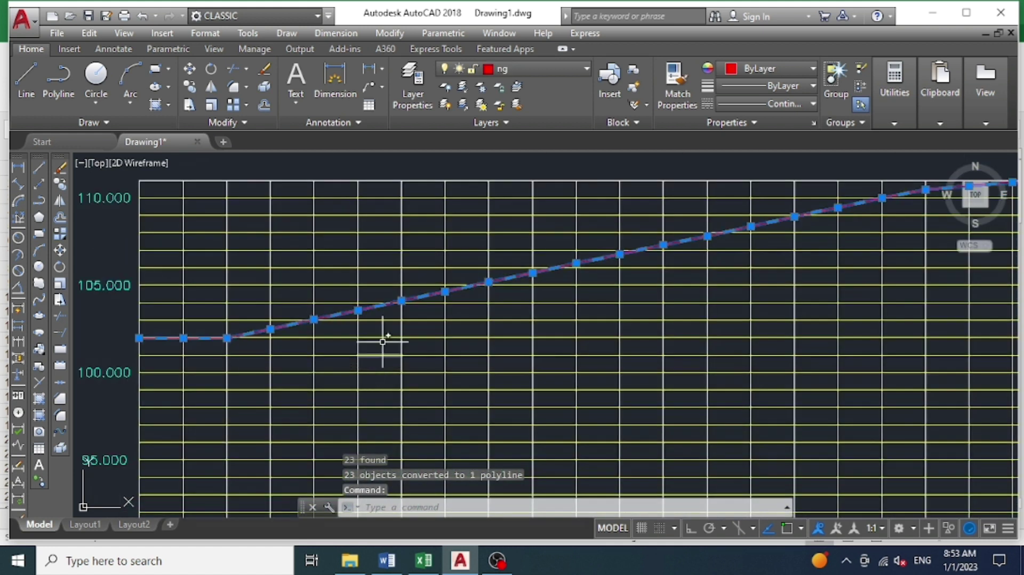
{"action": "scroll", "coordinate": [383, 341], "scroll_direction": "down", "scroll_amount": 2}
{"action": "key", "text": "Escape"}
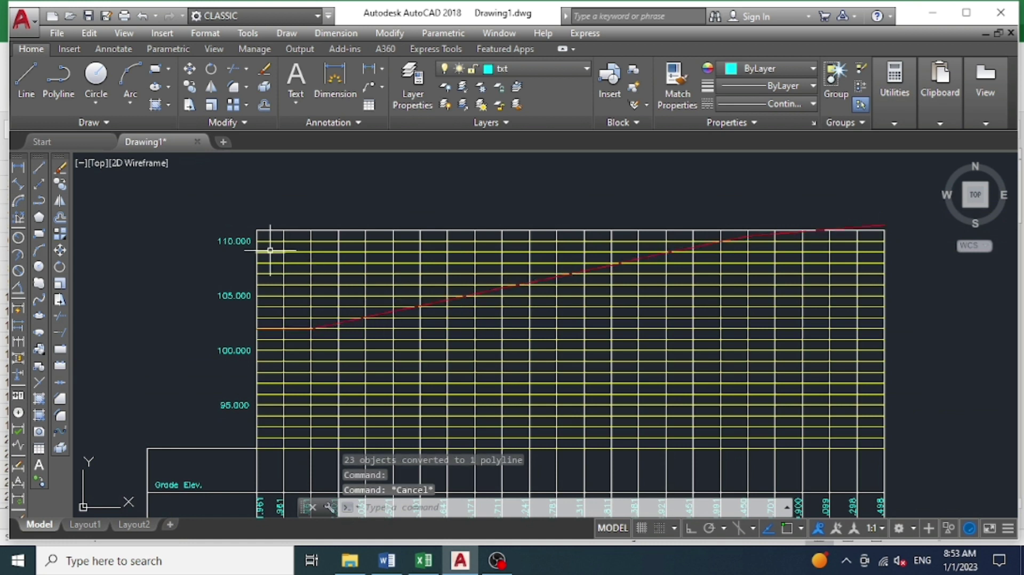
{"action": "scroll", "coordinate": [270, 251], "scroll_direction": "down", "scroll_amount": 3}
{"action": "scroll", "coordinate": [245, 292], "scroll_direction": "up", "scroll_amount": 1}
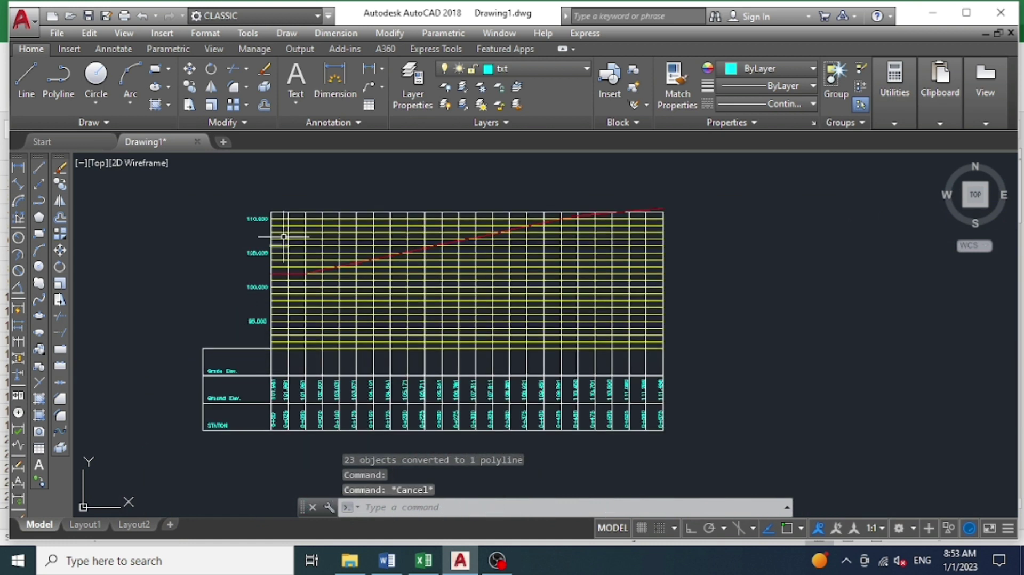
{"action": "left_click", "coordinate": [934, 14]}
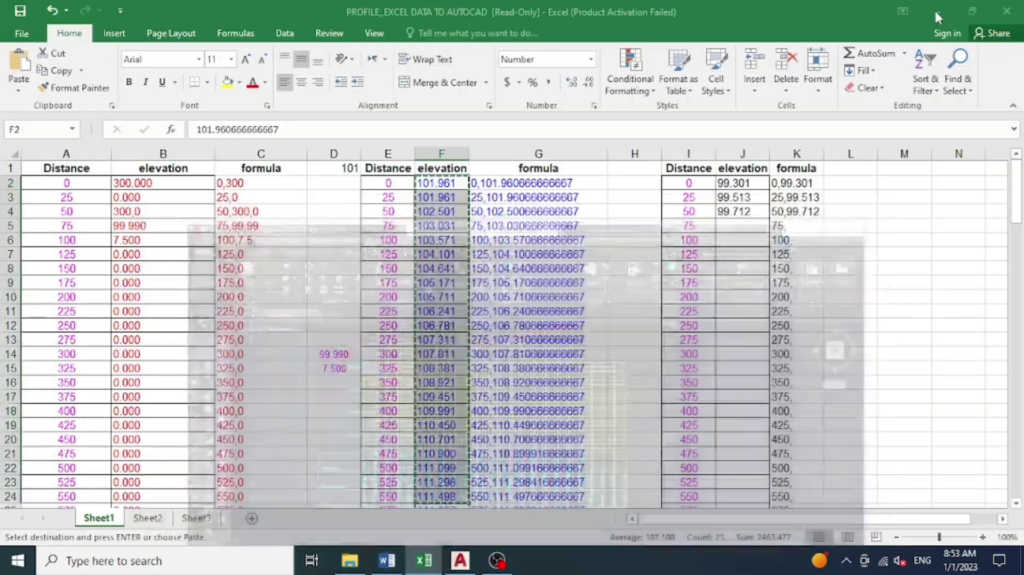
{"action": "left_click", "coordinate": [935, 12]}
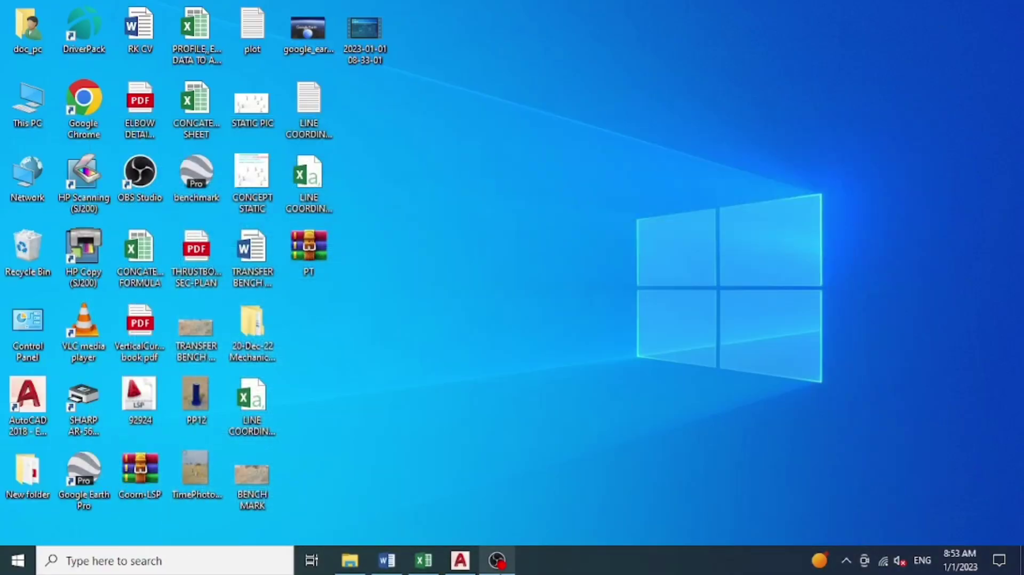